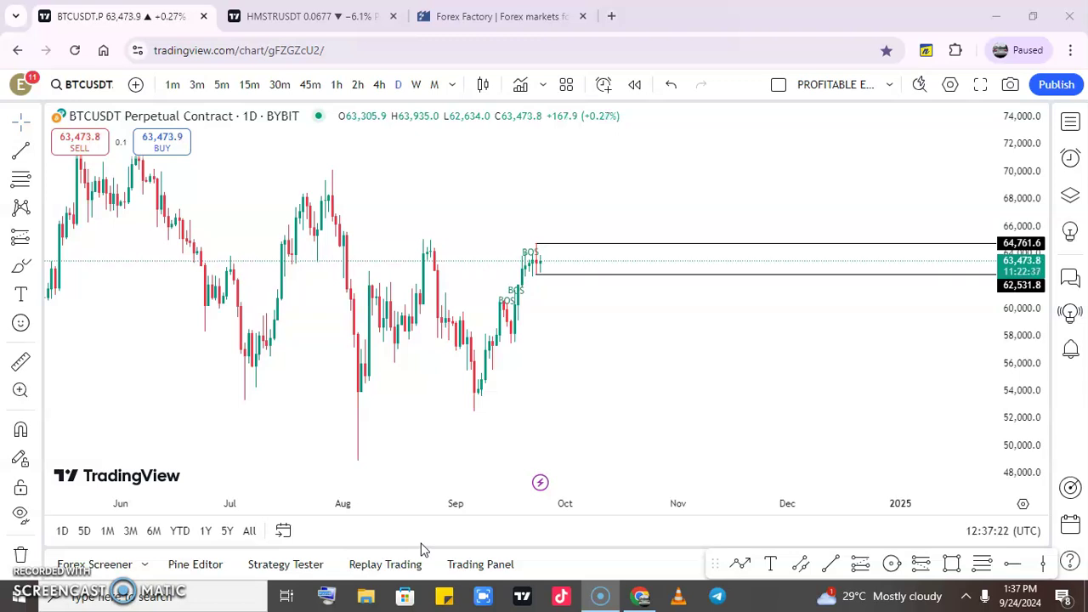
Zoom into the latest daily candles and raise the range box's top edge from 64,761.6 to 64,801.0.
{"action": "scroll", "coordinate": [539, 350], "scroll_direction": "up", "scroll_amount": 5}
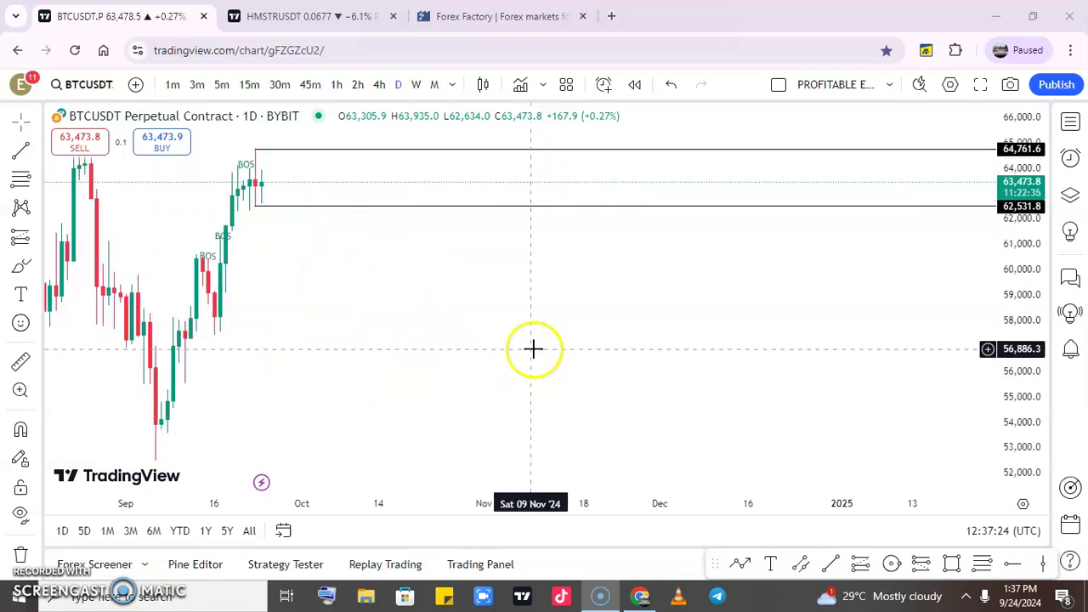
{"action": "left_click_drag", "start_coordinate": [255, 257], "coordinate": [409, 338]}
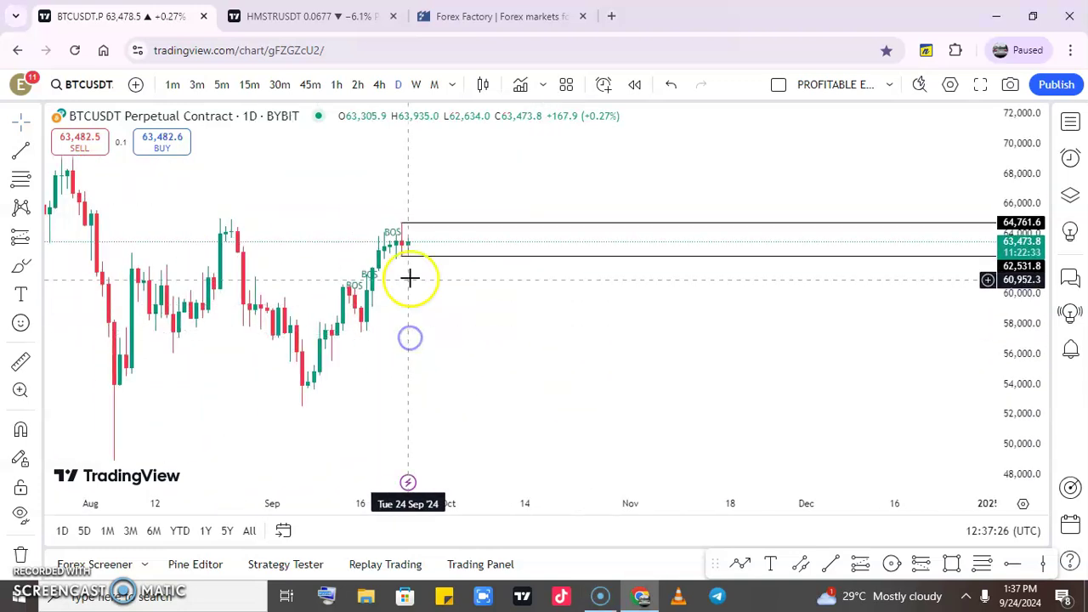
{"action": "scroll", "coordinate": [408, 298], "scroll_direction": "up", "scroll_amount": 3}
{"action": "left_click_drag", "start_coordinate": [202, 206], "coordinate": [529, 294]}
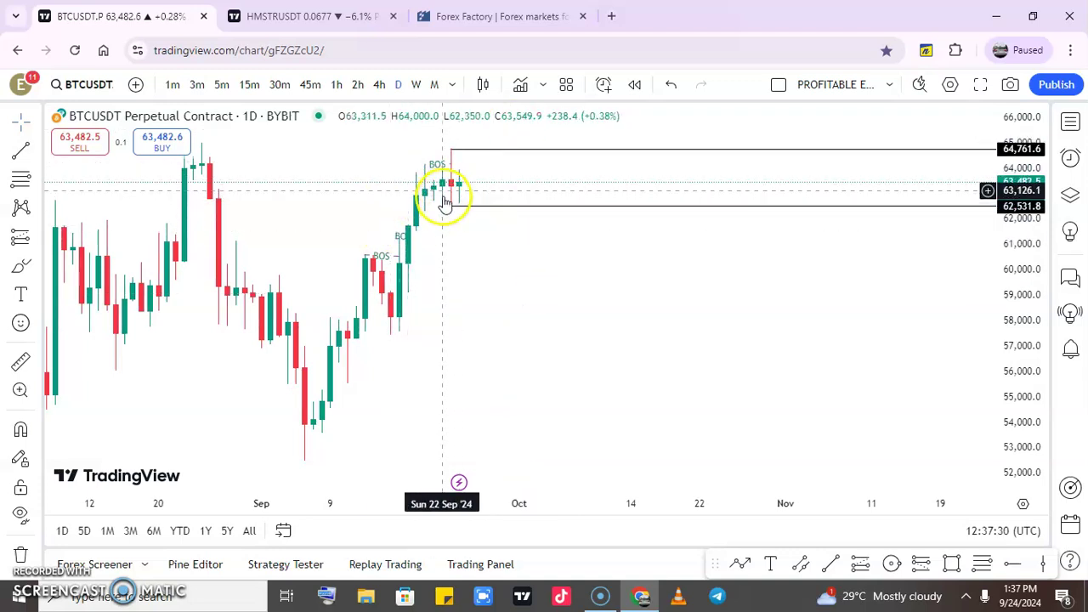
{"action": "left_click_drag", "start_coordinate": [445, 209], "coordinate": [258, 200]}
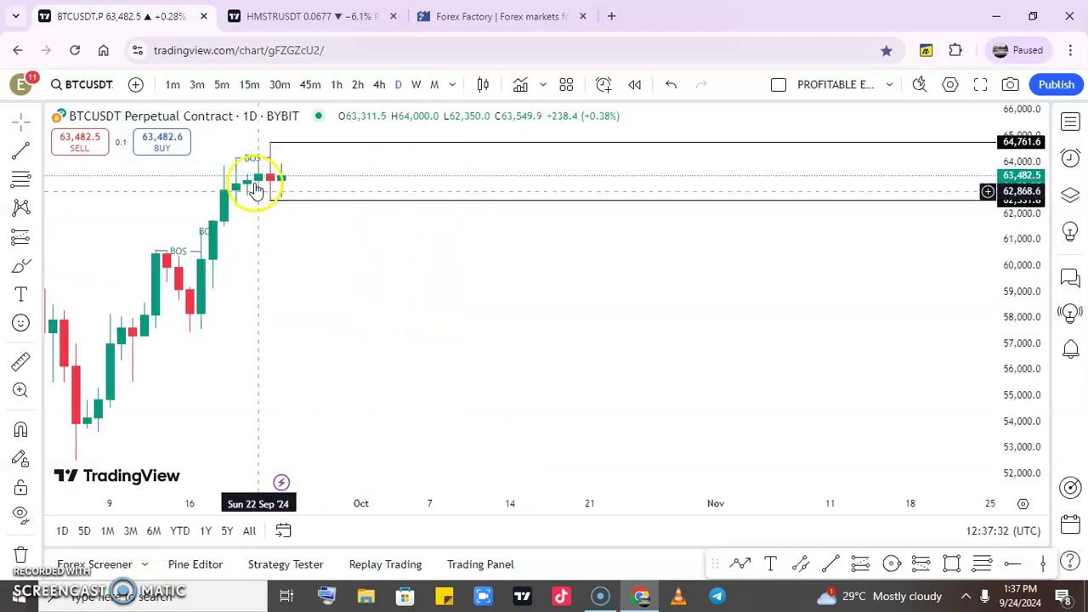
{"action": "scroll", "coordinate": [297, 223], "scroll_direction": "up", "scroll_amount": 1}
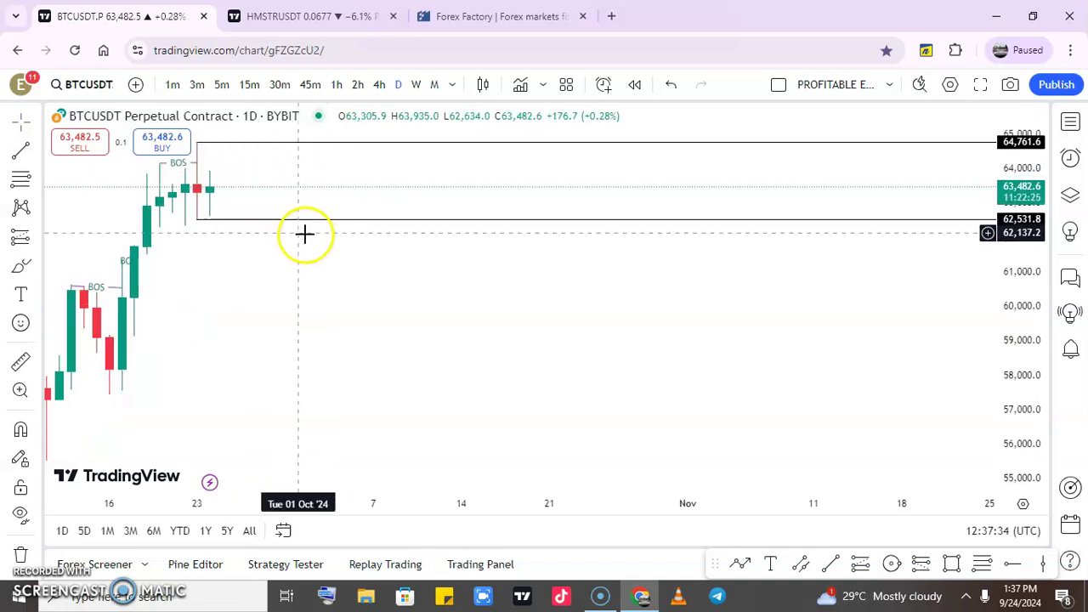
{"action": "scroll", "coordinate": [293, 230], "scroll_direction": "down", "scroll_amount": 1}
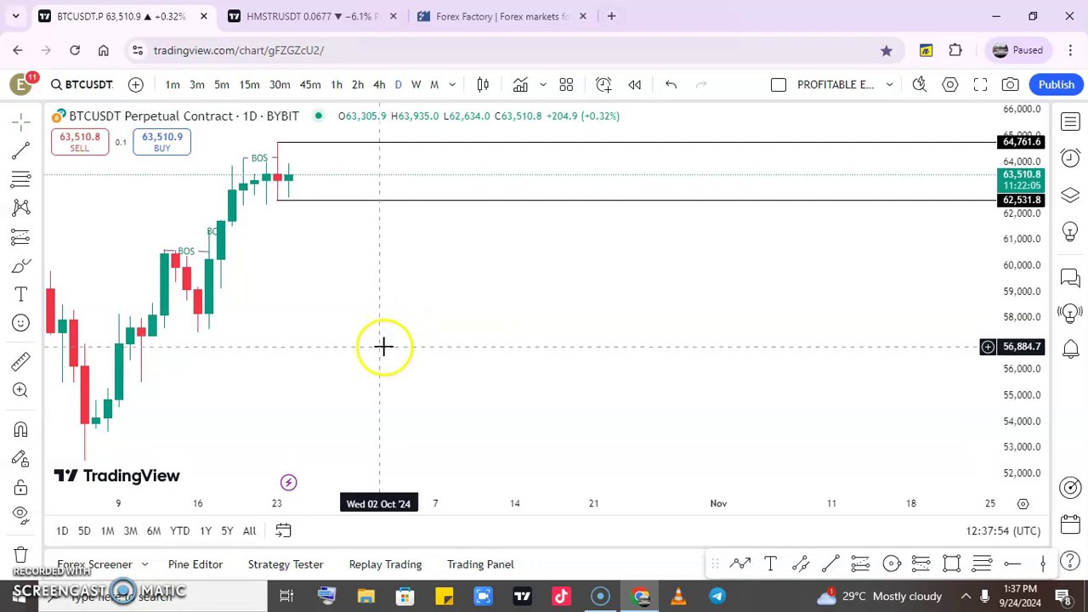
{"action": "scroll", "coordinate": [323, 289], "scroll_direction": "up", "scroll_amount": 1}
{"action": "scroll", "coordinate": [318, 291], "scroll_direction": "up", "scroll_amount": 2}
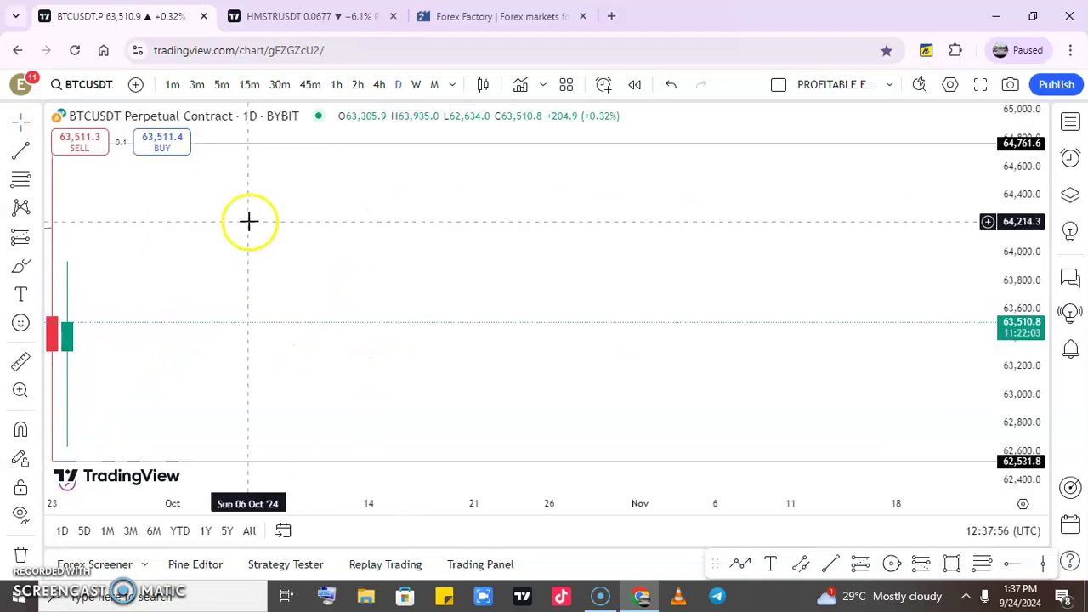
{"action": "left_click_drag", "start_coordinate": [244, 233], "coordinate": [832, 435]}
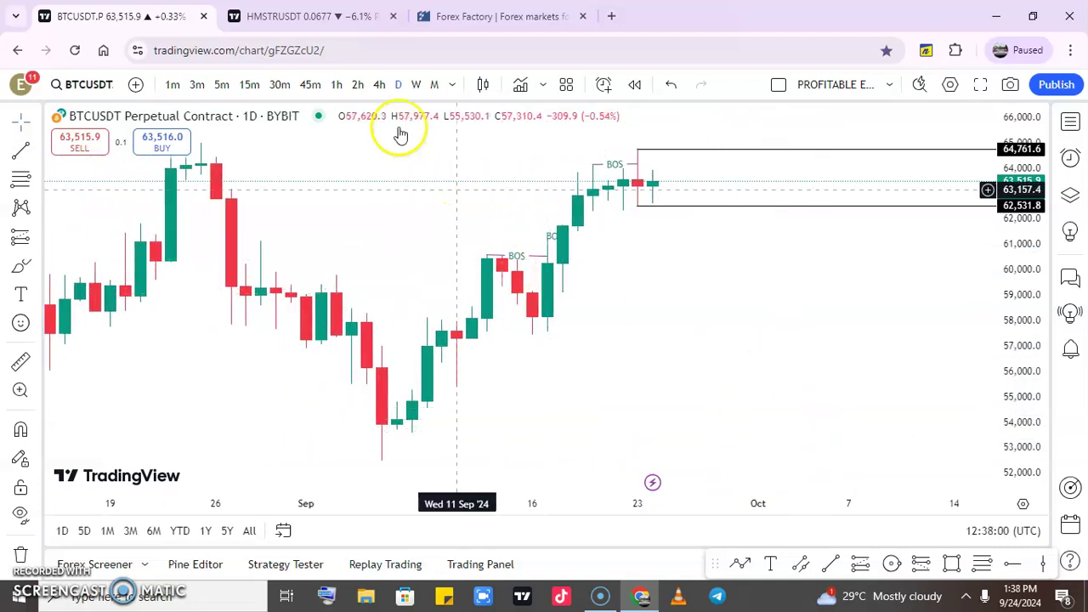
{"action": "scroll", "coordinate": [518, 231], "scroll_direction": "up", "scroll_amount": 5}
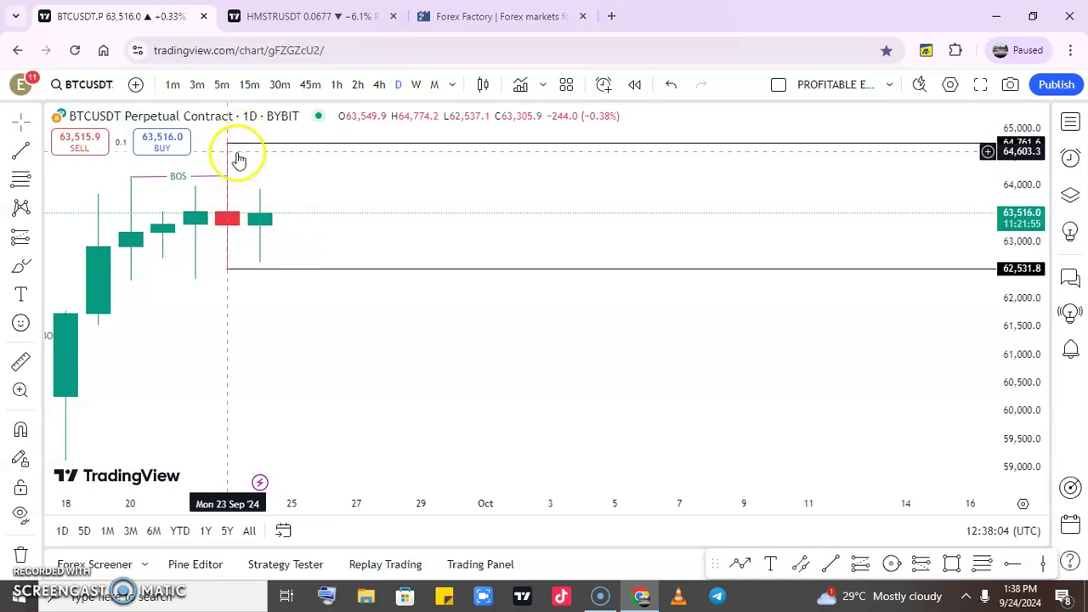
{"action": "left_click_drag", "start_coordinate": [234, 145], "coordinate": [236, 139]}
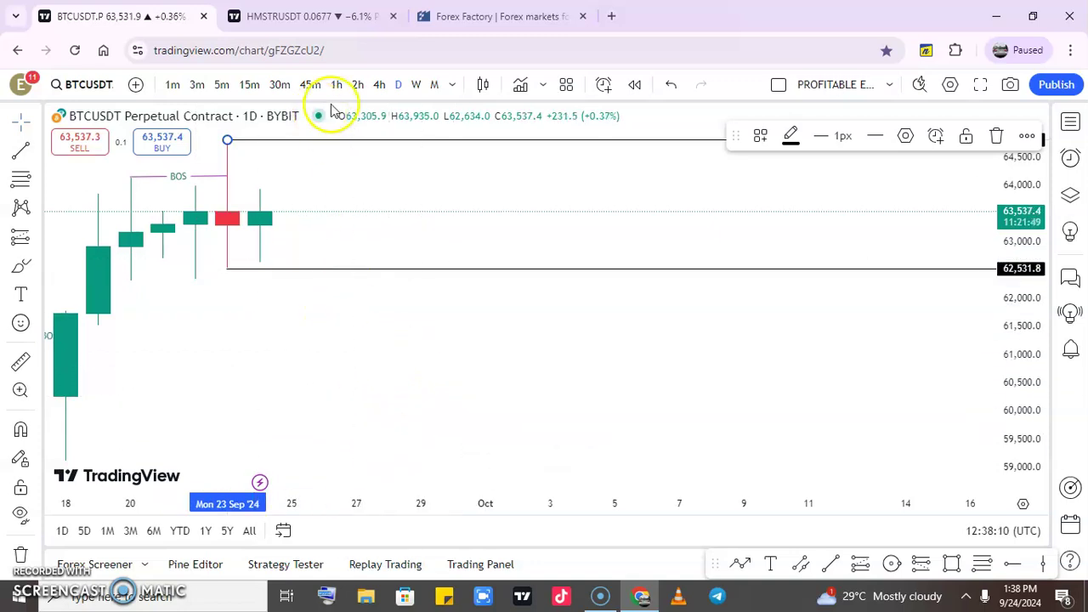
Switch the BTCUSDT chart to 4h candles and bring Sep 19–30 into view.
{"action": "left_click", "coordinate": [379, 84]}
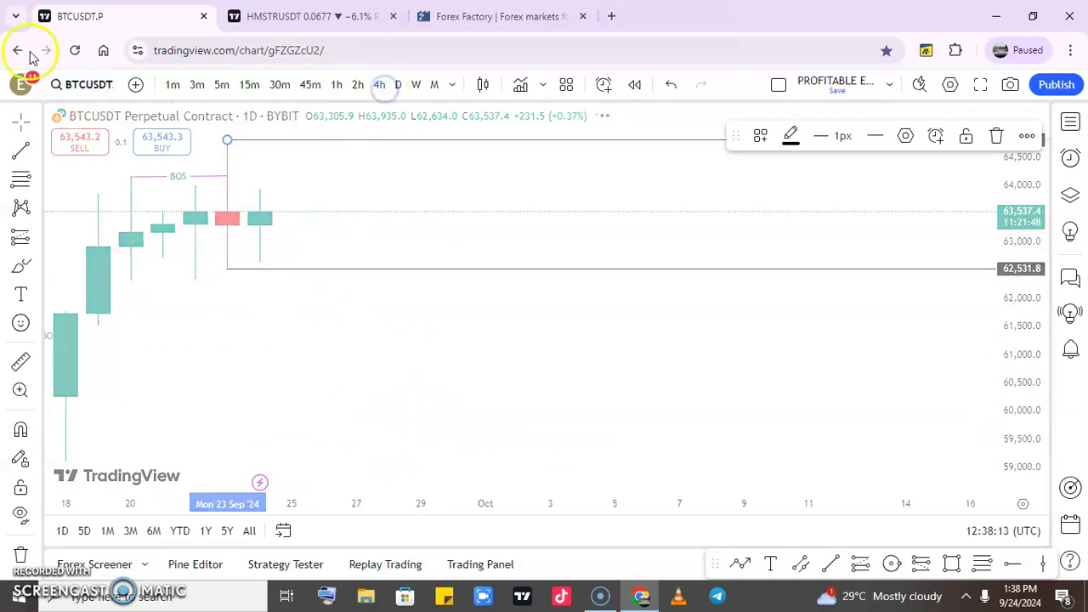
{"action": "scroll", "coordinate": [83, 193], "scroll_direction": "down", "scroll_amount": 5}
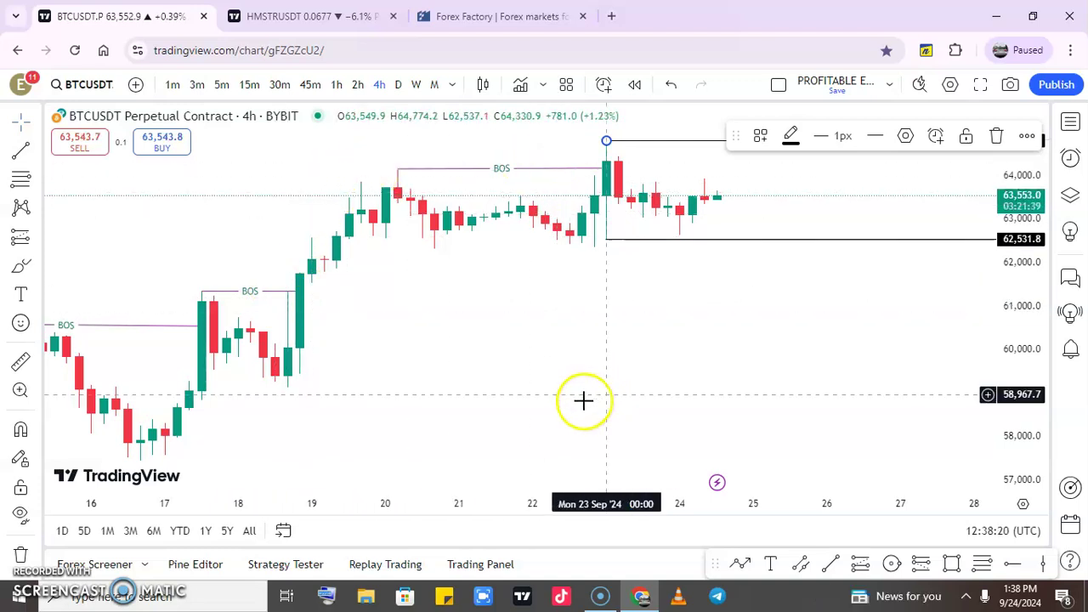
{"action": "scroll", "coordinate": [449, 416], "scroll_direction": "up", "scroll_amount": 3}
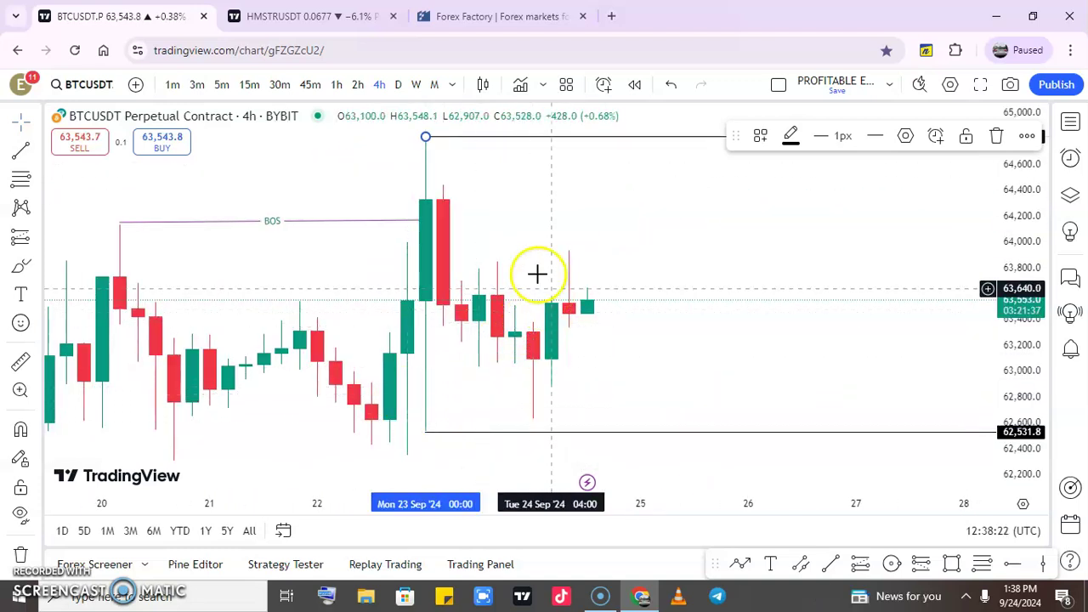
{"action": "scroll", "coordinate": [544, 293], "scroll_direction": "down", "scroll_amount": 4}
{"action": "mouse_move", "coordinate": [528, 279]}
{"action": "left_mouse_down"}
{"action": "mouse_move", "coordinate": [436, 360]}
{"action": "mouse_move", "coordinate": [219, 364]}
{"action": "left_mouse_up"}
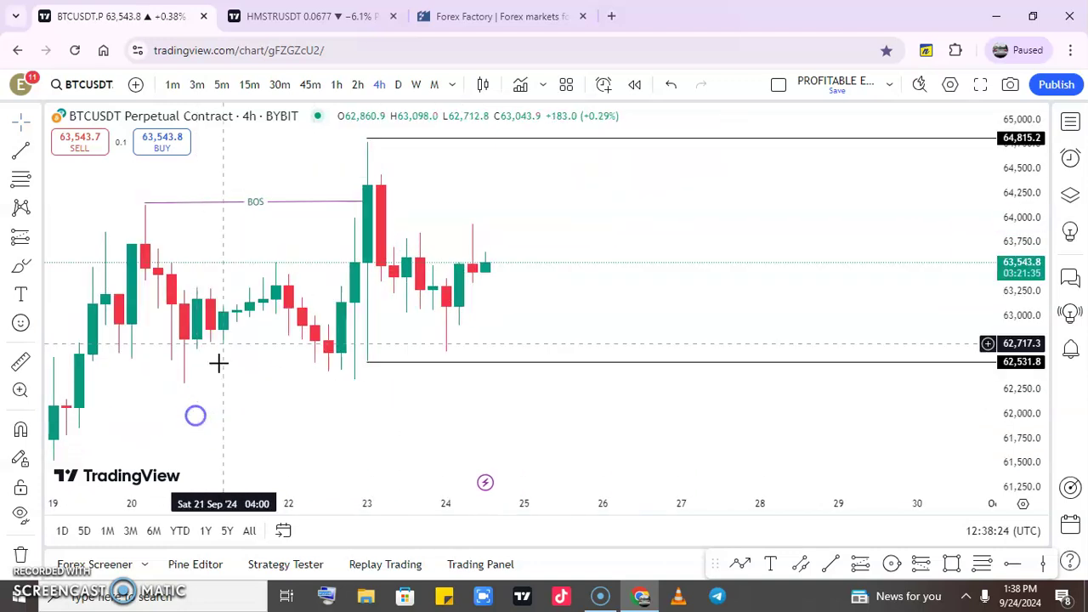
Refit the range box on the 4h candles, from 62,531.8 up to 64,781.5.
{"action": "left_click", "coordinate": [465, 138]}
{"action": "left_click_drag", "start_coordinate": [465, 141], "coordinate": [465, 143]}
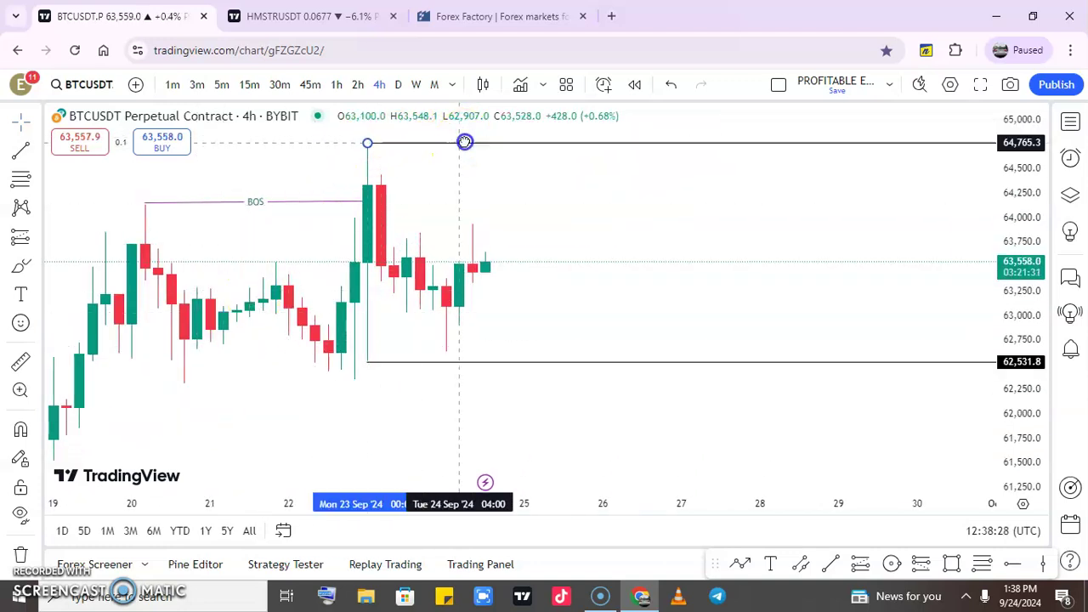
{"action": "left_click", "coordinate": [330, 170]}
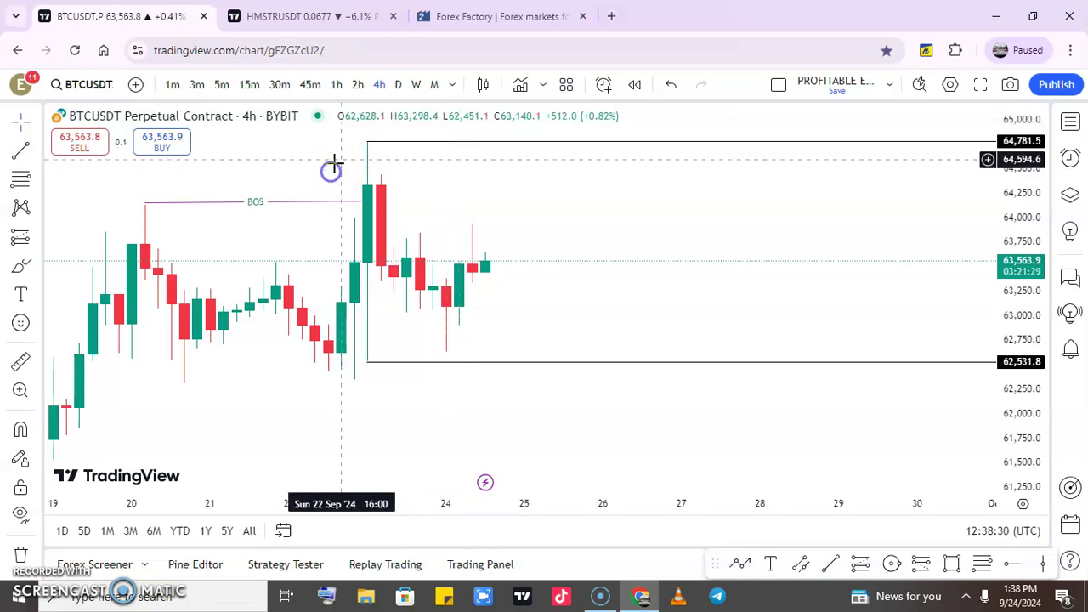
{"action": "left_click", "coordinate": [425, 222]}
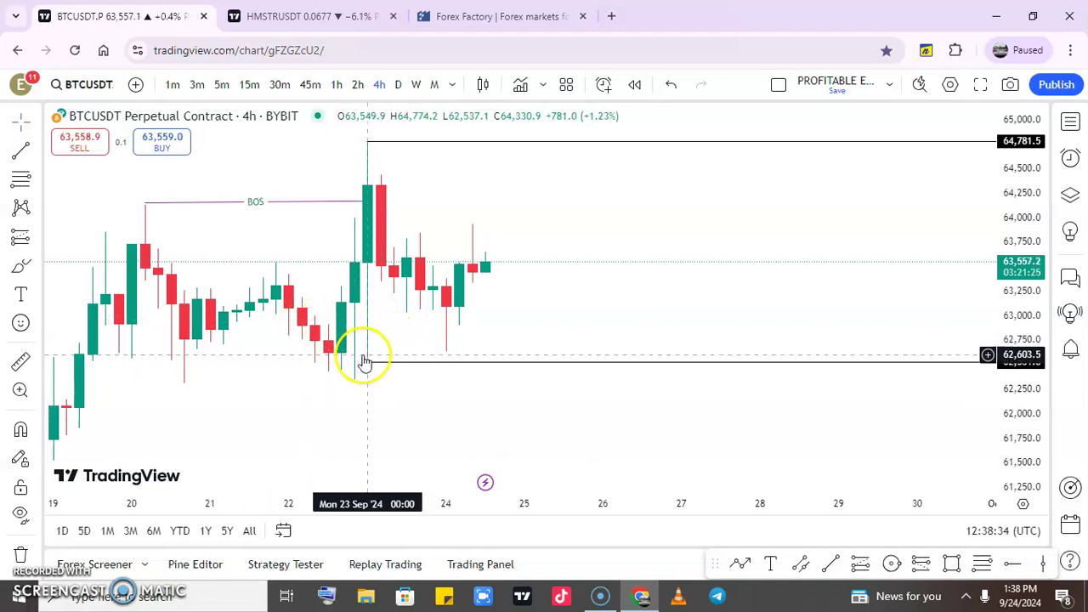
{"action": "left_click_drag", "start_coordinate": [365, 361], "coordinate": [367, 366]}
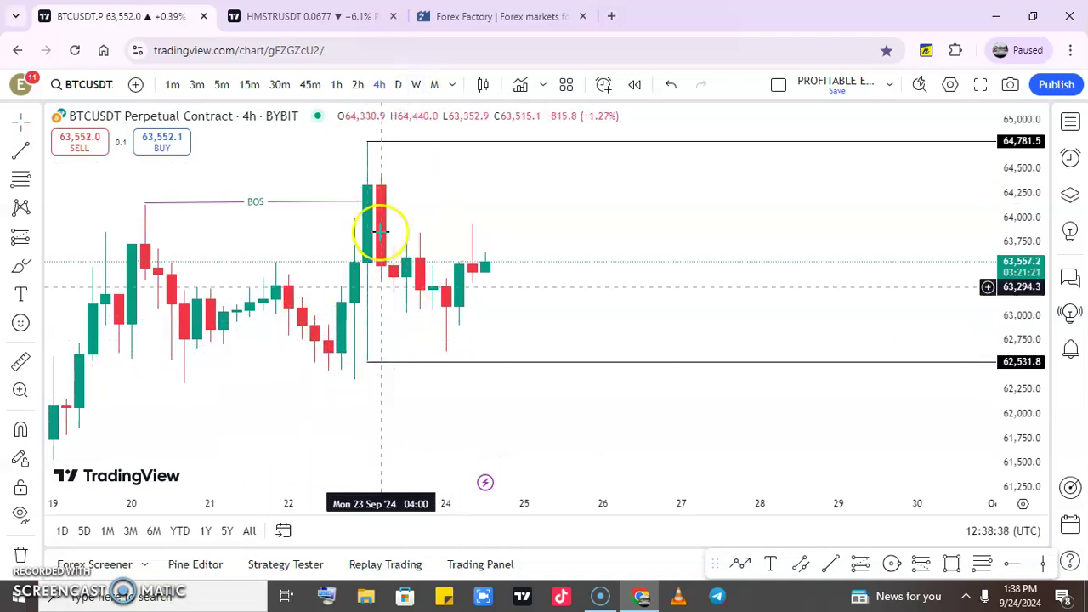
Compress the price scale and shift the candles down to leave room above the box.
{"action": "scroll", "coordinate": [445, 384], "scroll_direction": "up", "scroll_amount": 2}
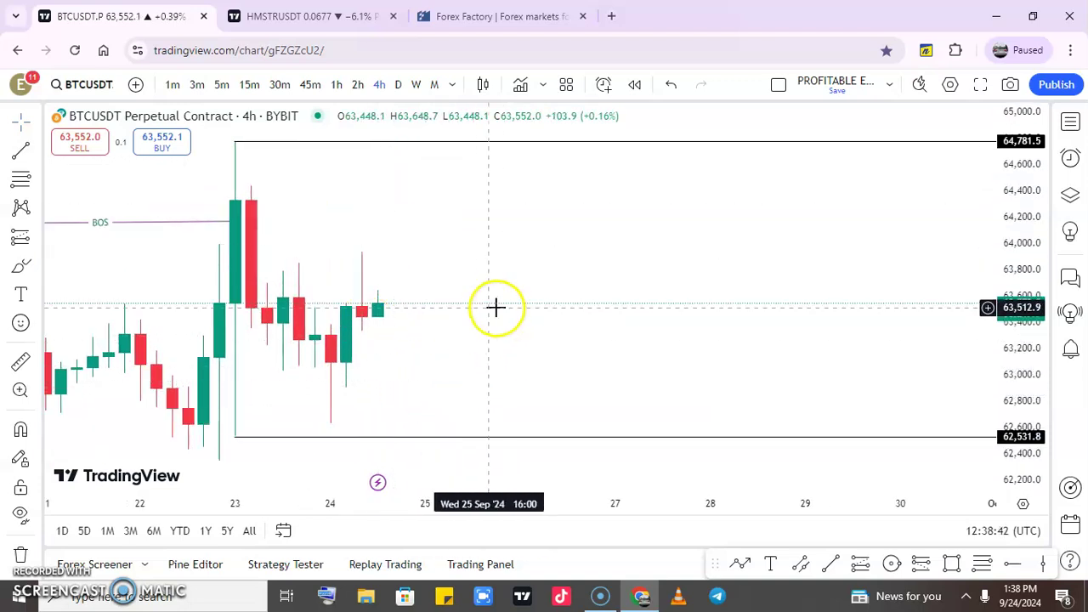
{"action": "scroll", "coordinate": [508, 364], "scroll_direction": "down", "scroll_amount": 2}
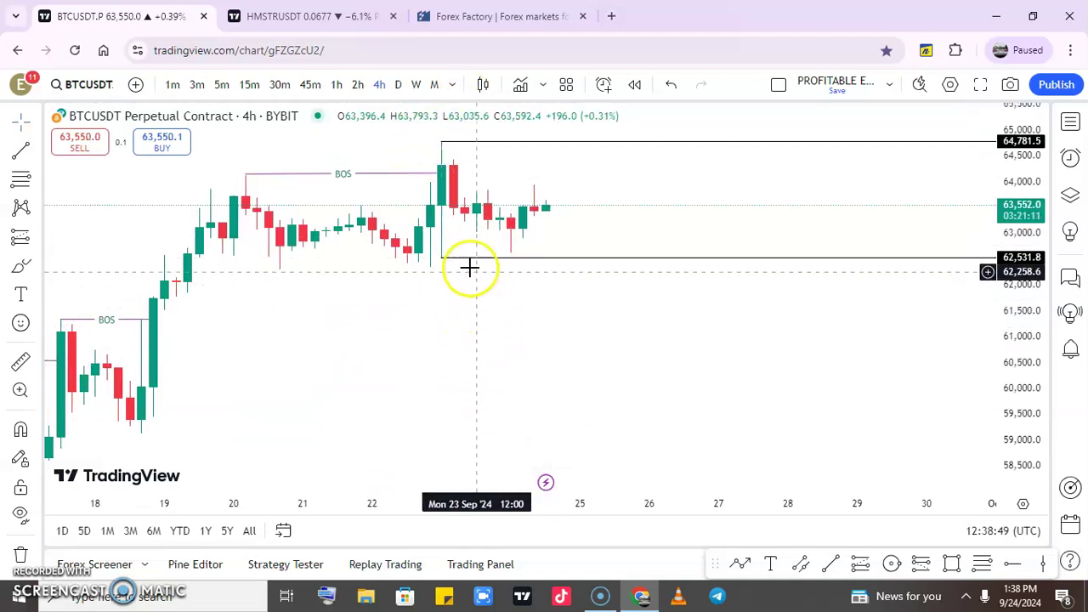
{"action": "scroll", "coordinate": [910, 365], "scroll_direction": "down", "scroll_amount": 3}
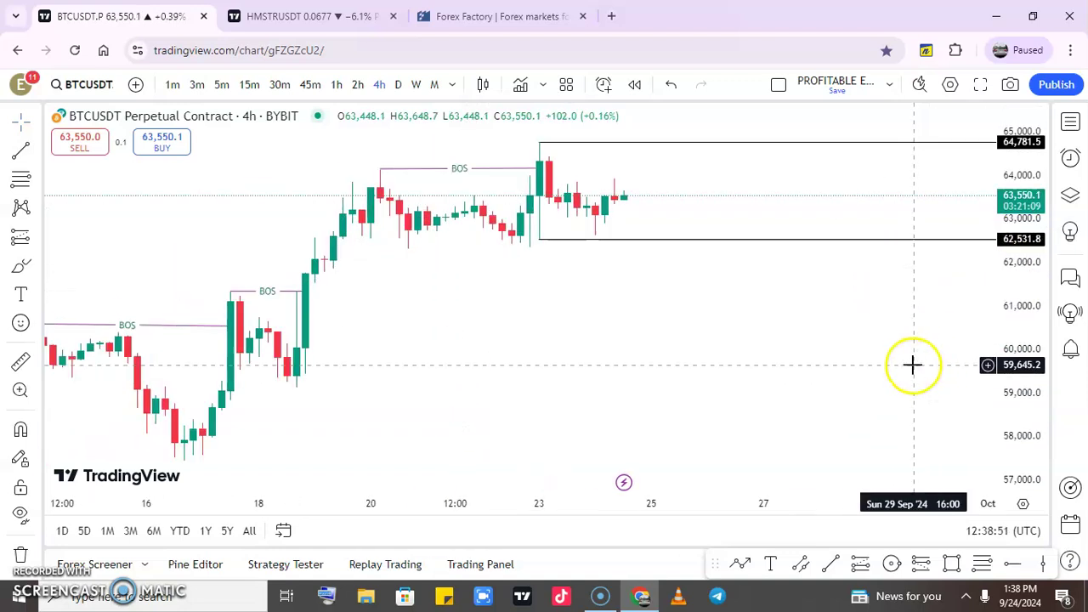
{"action": "left_click_drag", "start_coordinate": [1029, 238], "coordinate": [1027, 255]}
{"action": "left_click_drag", "start_coordinate": [754, 379], "coordinate": [711, 446]}
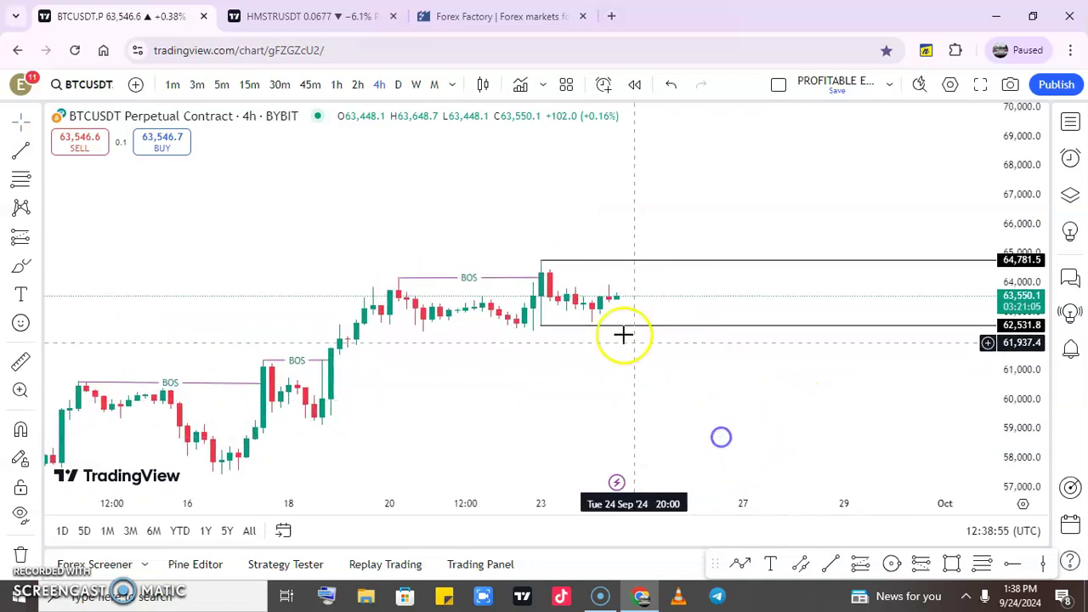
{"action": "left_click", "coordinate": [742, 566]}
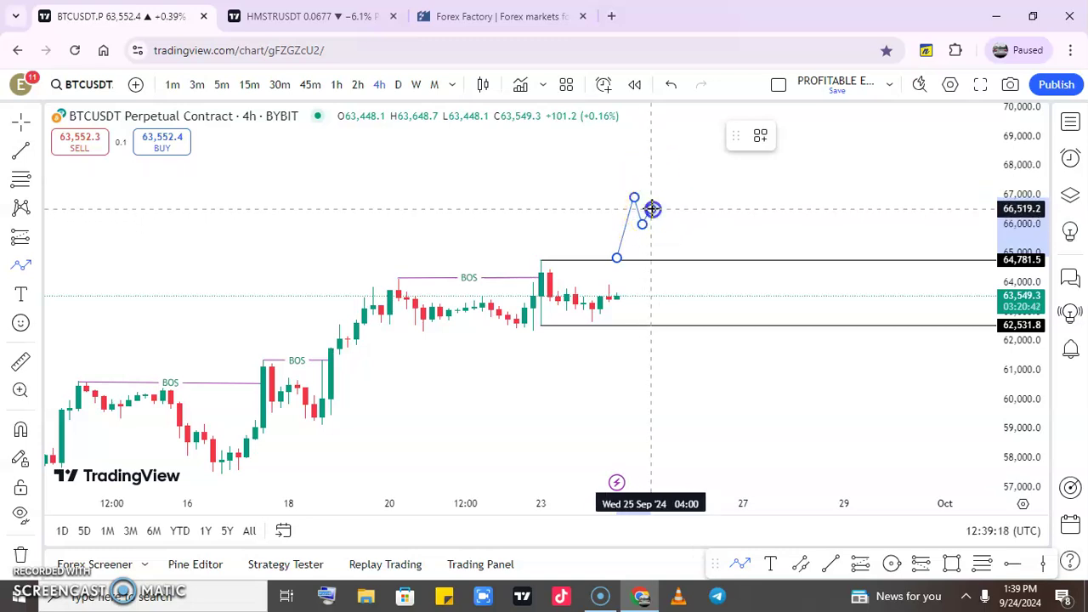
{"action": "left_click", "coordinate": [668, 257]}
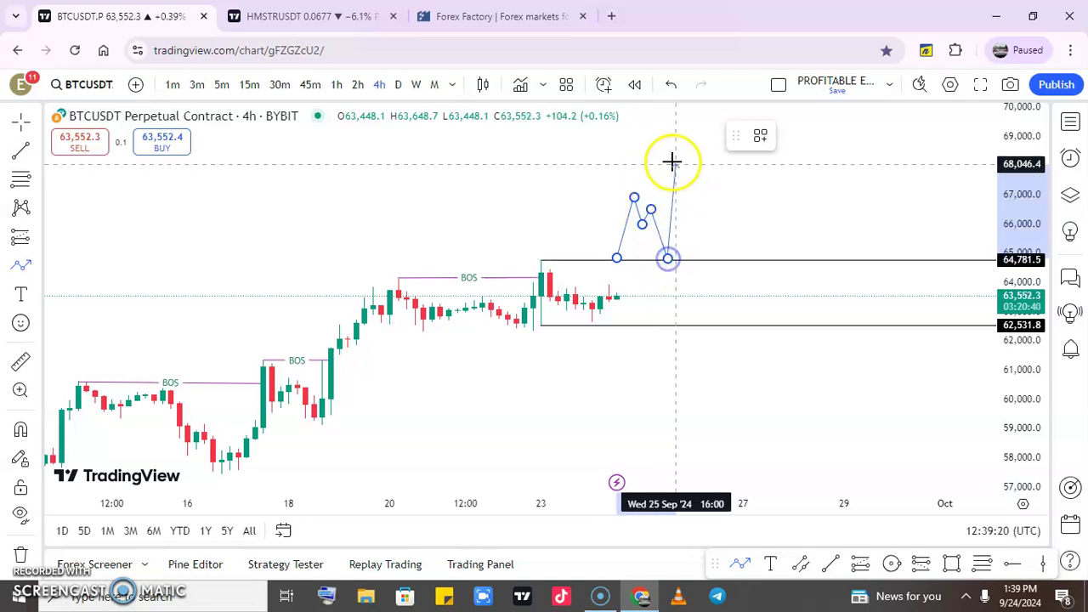
{"action": "left_click", "coordinate": [672, 165]}
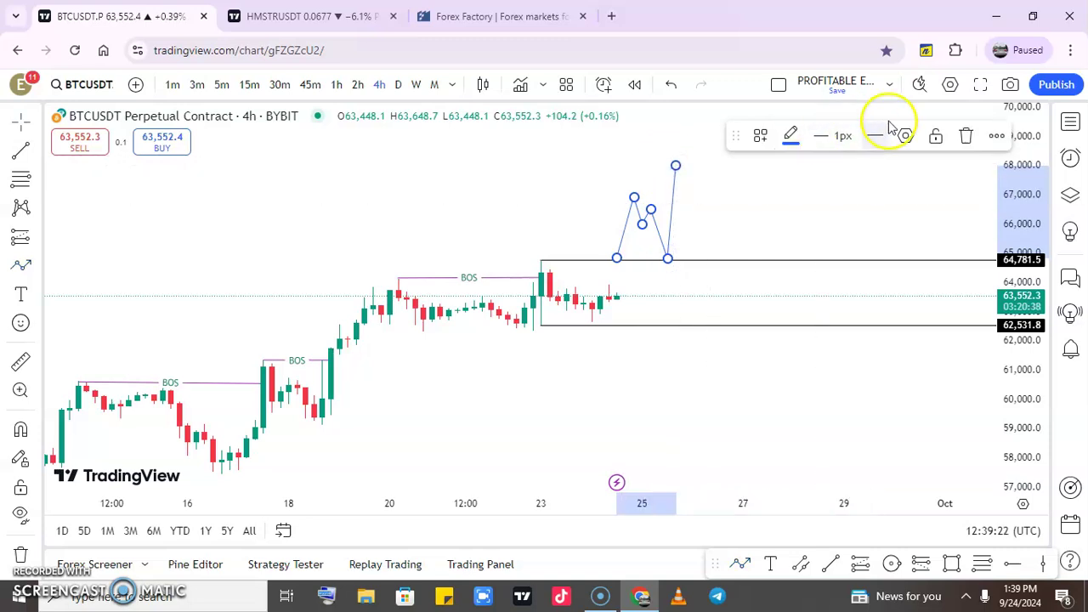
{"action": "left_click", "coordinate": [609, 219]}
{"action": "left_click", "coordinate": [661, 237]}
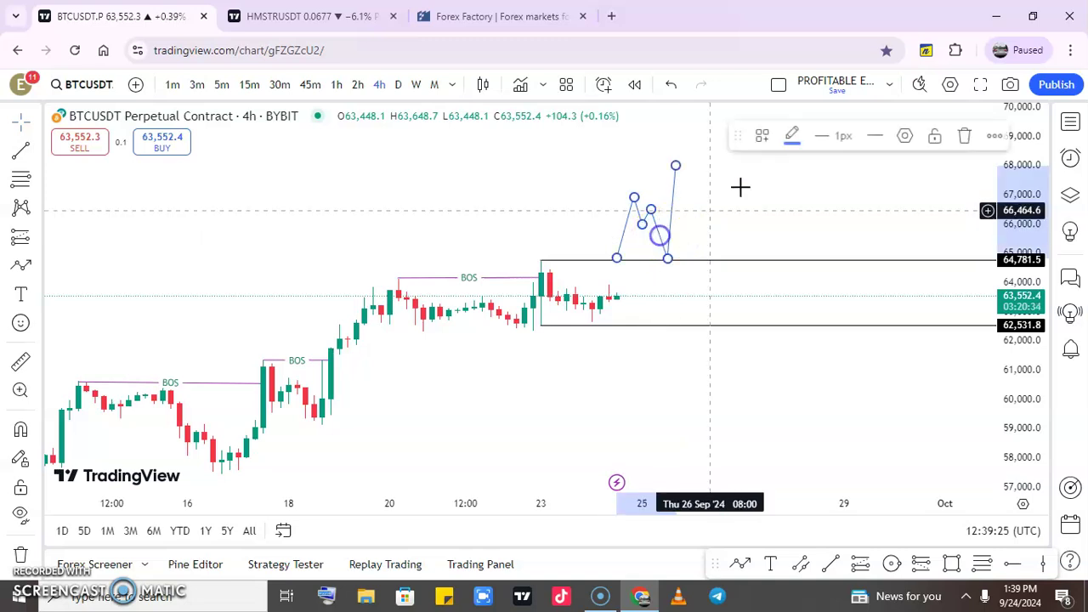
{"action": "left_click", "coordinate": [965, 136]}
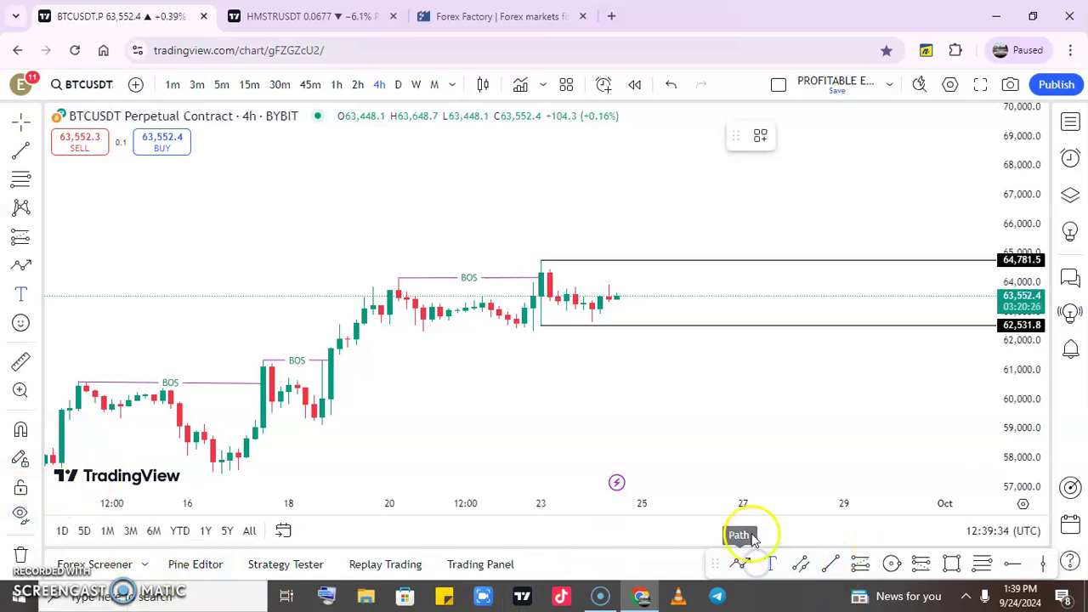
Draw a blue bullish path from the box top, swinging near 66,700, up toward 69,000.
{"action": "left_click", "coordinate": [743, 561]}
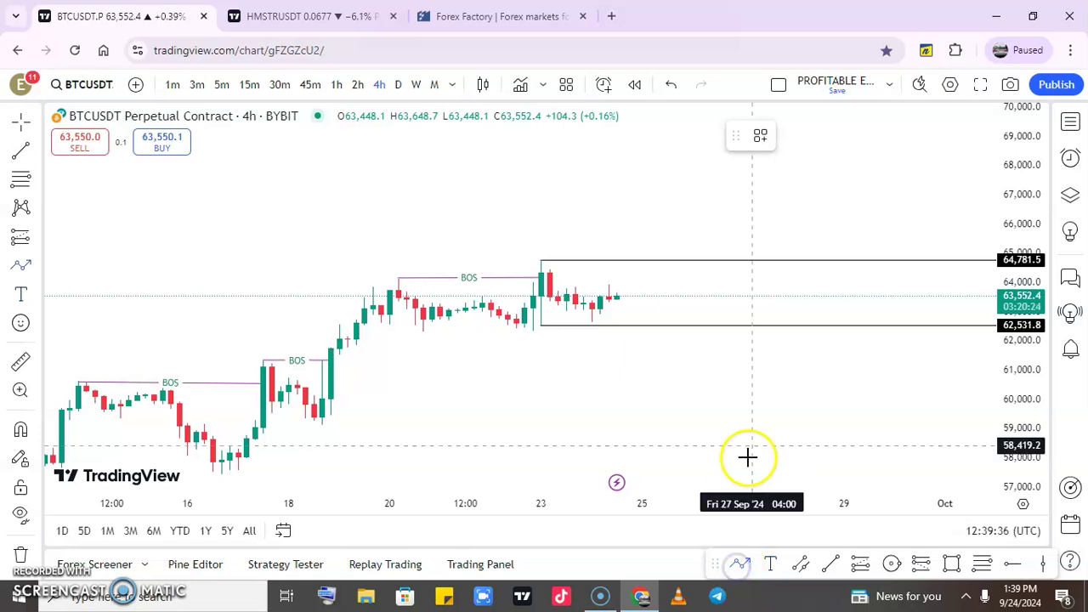
{"action": "left_click", "coordinate": [627, 259]}
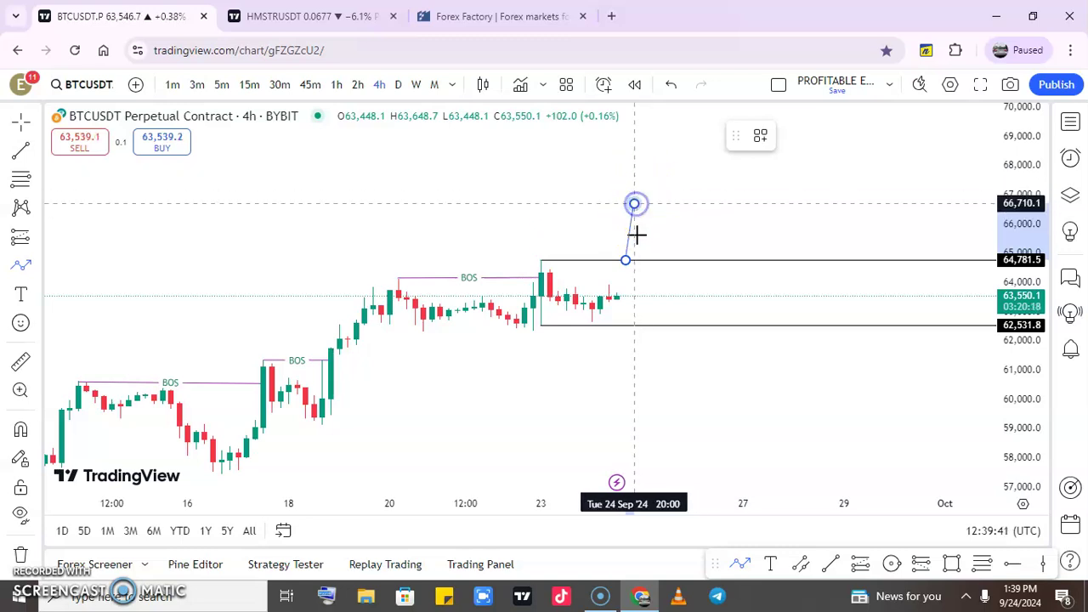
{"action": "left_click", "coordinate": [634, 204]}
{"action": "left_click", "coordinate": [637, 263]}
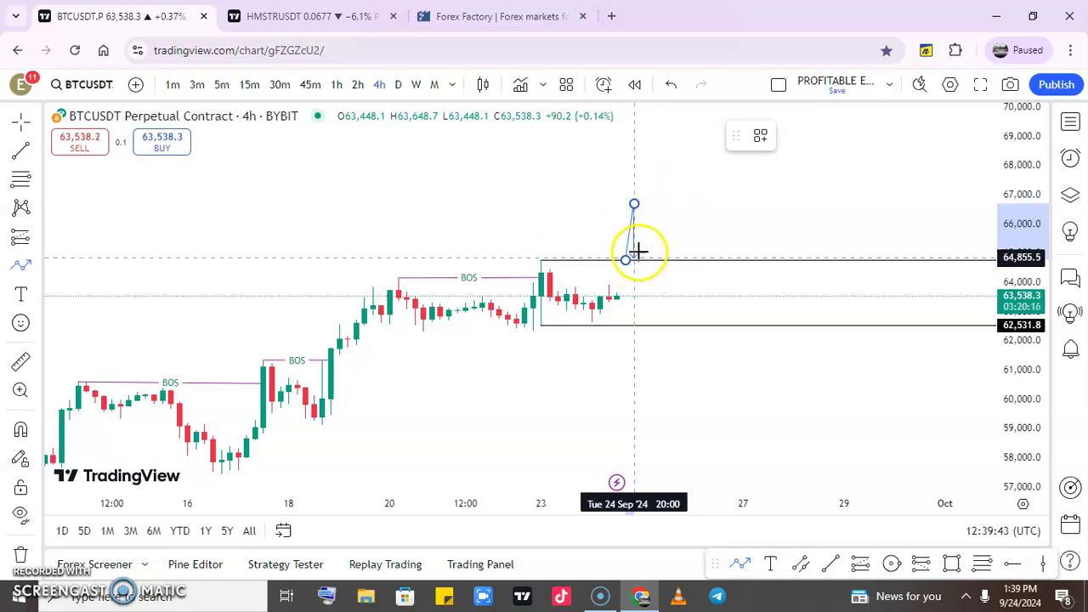
{"action": "left_click", "coordinate": [640, 250]}
{"action": "left_click", "coordinate": [676, 138]}
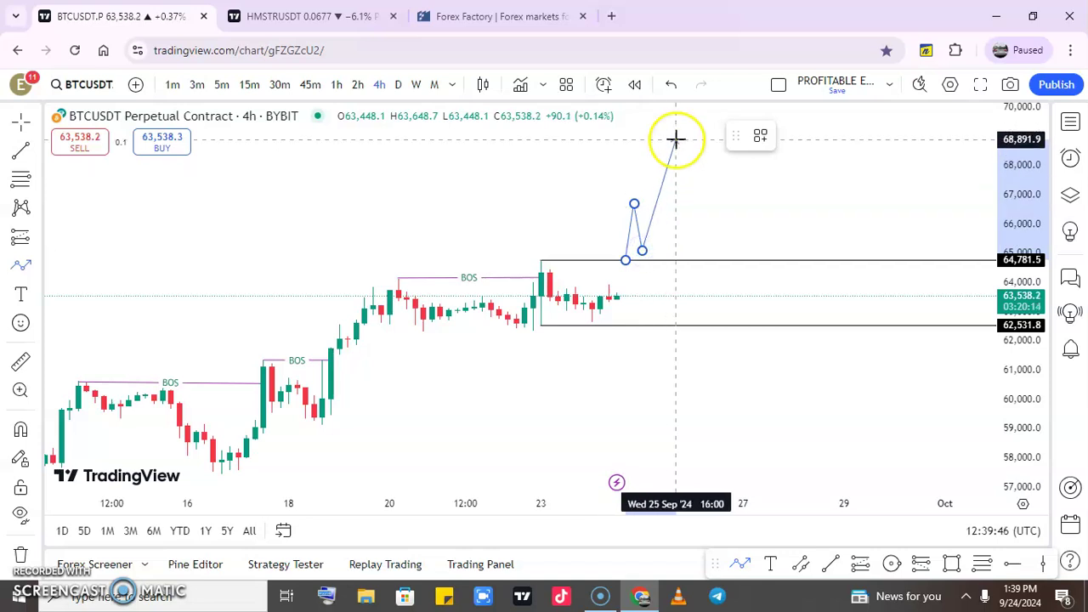
{"action": "left_click", "coordinate": [695, 374]}
{"action": "left_click", "coordinate": [739, 542]}
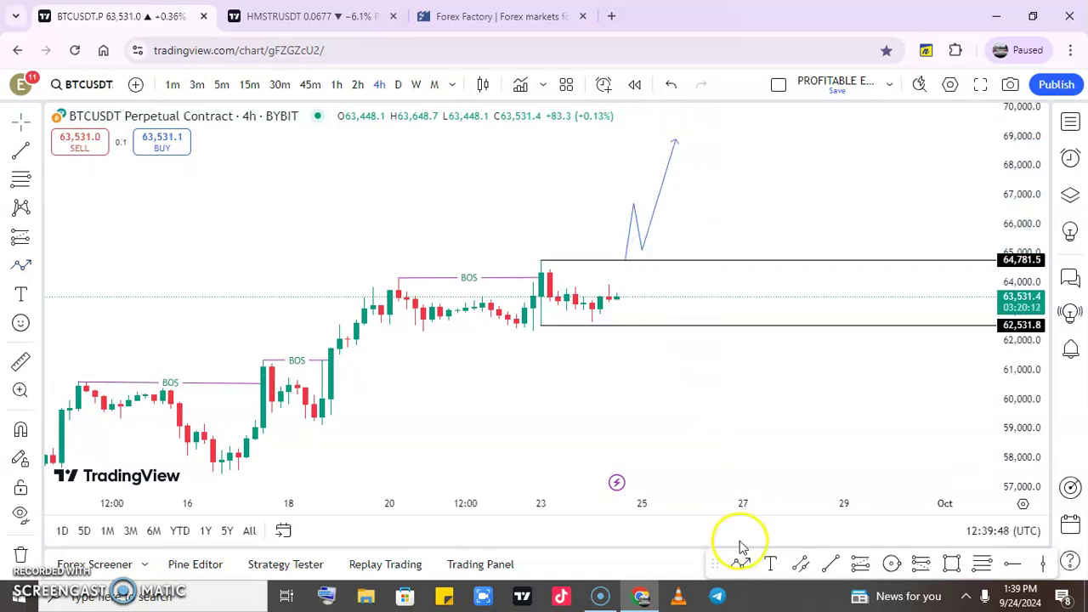
Draw a second blue path breaking down from the box bottom toward 58,400.
{"action": "mouse_move", "coordinate": [650, 299]}
{"action": "left_mouse_down"}
{"action": "mouse_move", "coordinate": [552, 323]}
{"action": "mouse_move", "coordinate": [593, 330]}
{"action": "mouse_move", "coordinate": [629, 410]}
{"action": "mouse_move", "coordinate": [614, 355]}
{"action": "mouse_move", "coordinate": [626, 371]}
{"action": "left_mouse_up"}
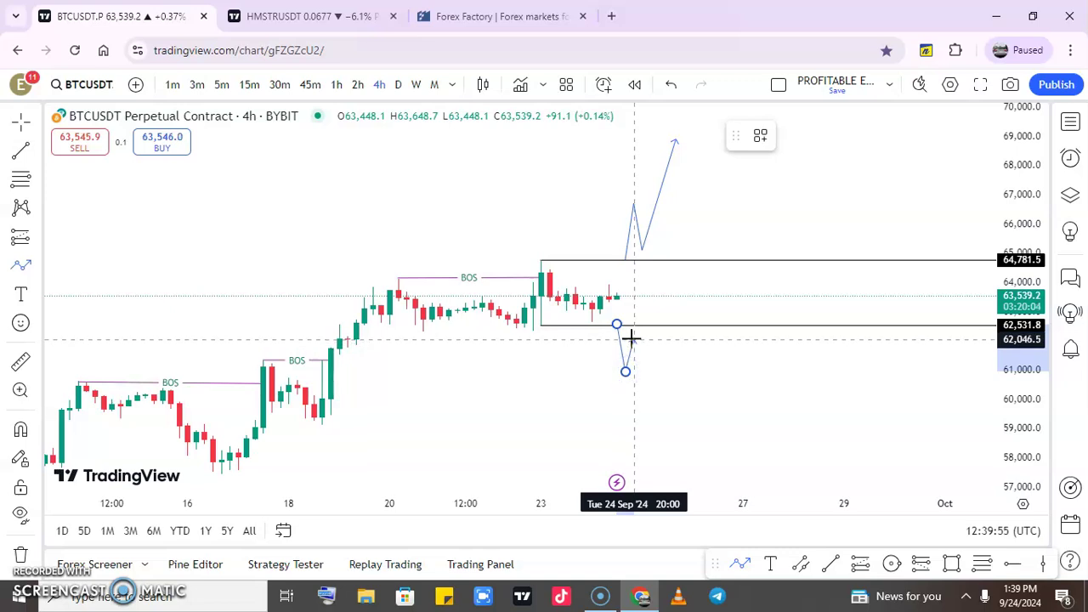
{"action": "double_click", "coordinate": [653, 444]}
{"action": "left_click", "coordinate": [694, 422]}
{"action": "left_click", "coordinate": [485, 352]}
{"action": "left_click", "coordinate": [688, 274]}
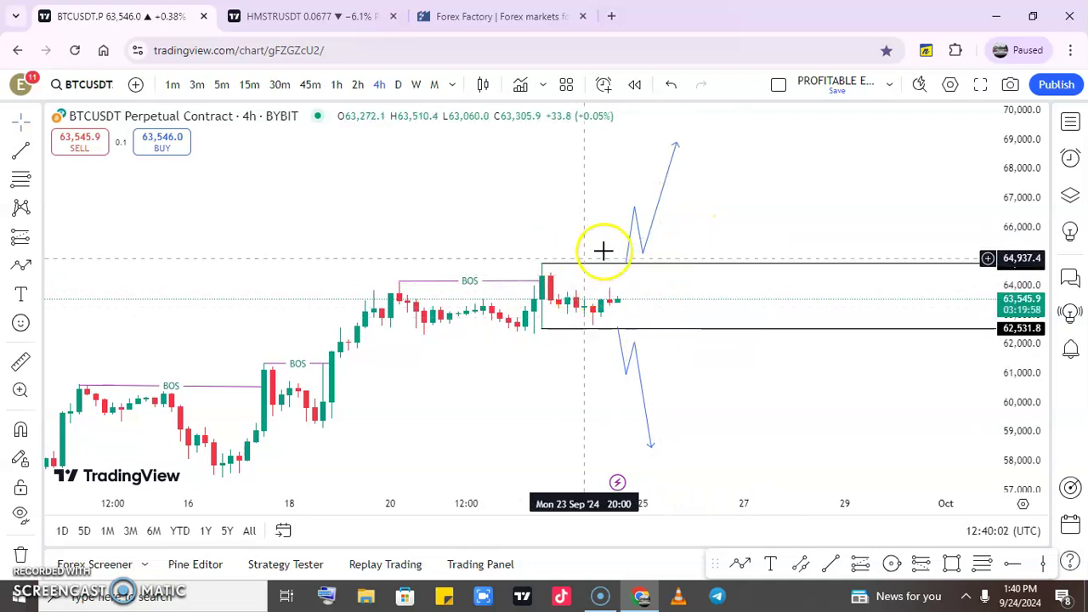
Show BTCUSDT on 1h candles, reset the view and pan to the 19th–26th.
{"action": "scroll", "coordinate": [535, 204], "scroll_direction": "up", "scroll_amount": 4}
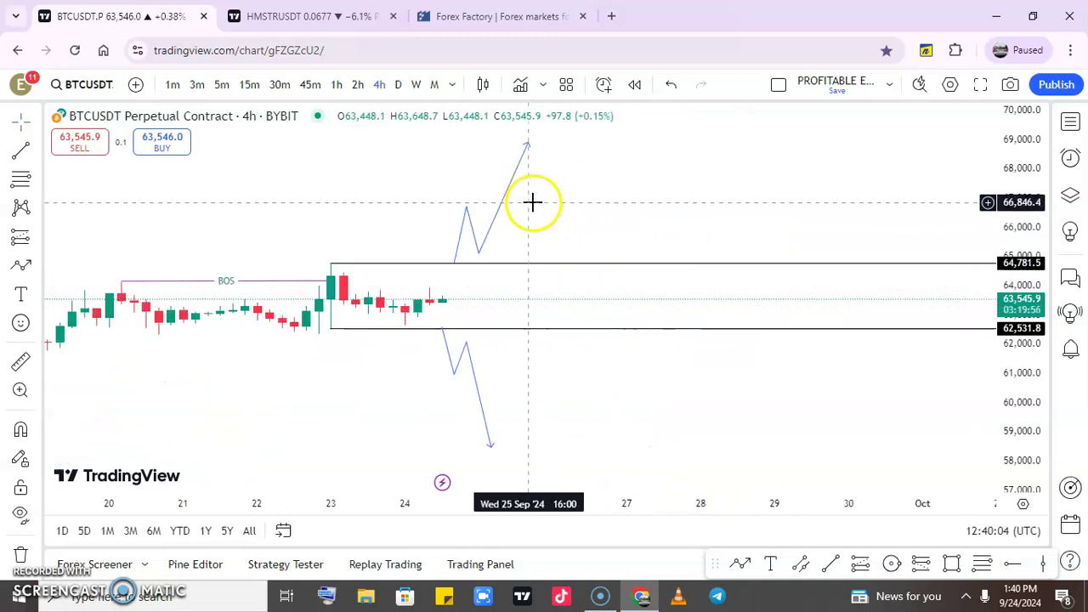
{"action": "left_click", "coordinate": [337, 85]}
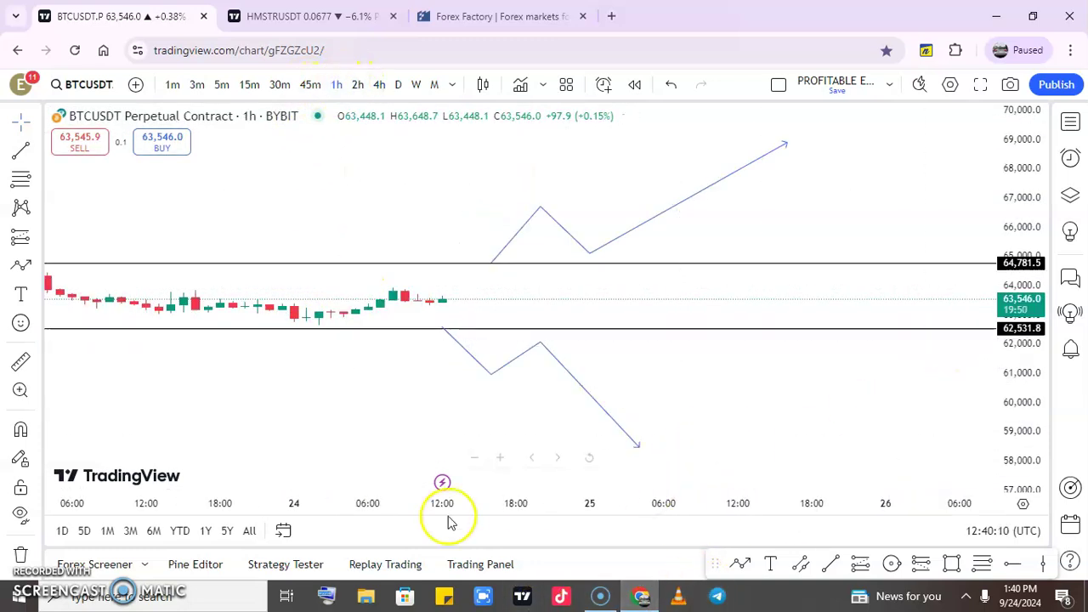
{"action": "left_click", "coordinate": [595, 457]}
{"action": "left_click_drag", "start_coordinate": [350, 473], "coordinate": [329, 476]}
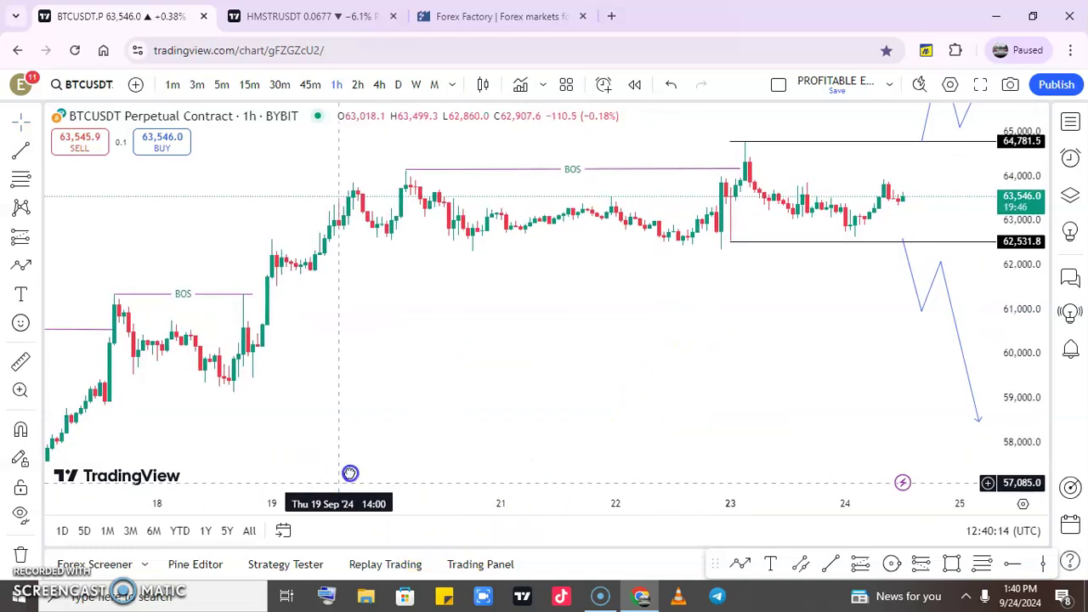
{"action": "left_click_drag", "start_coordinate": [595, 312], "coordinate": [536, 340]}
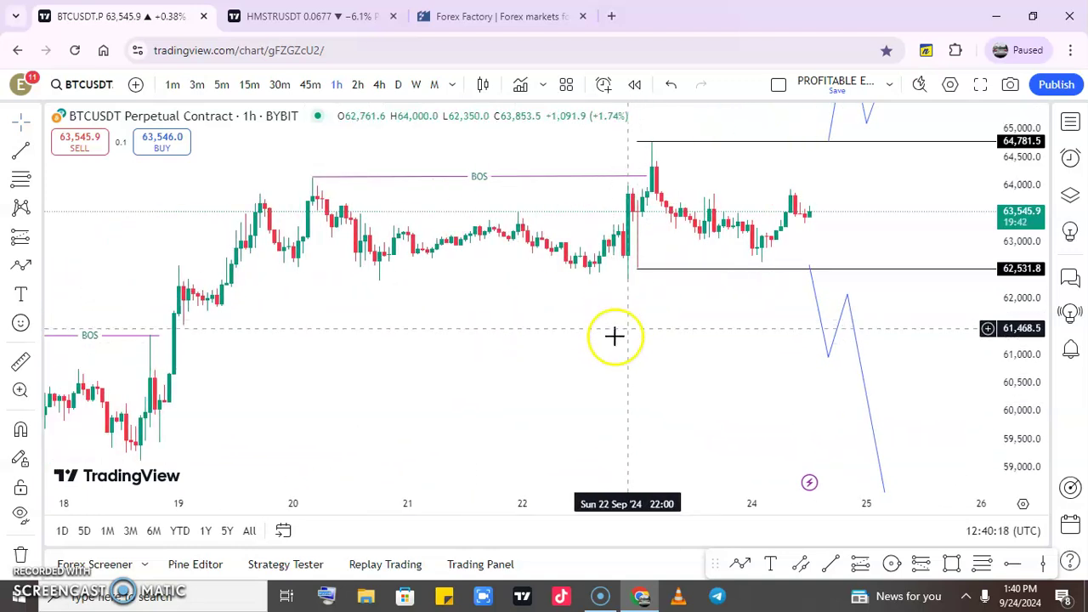
View the range box and paths on daily candles, panning across September's recent candles.
{"action": "left_click", "coordinate": [399, 84]}
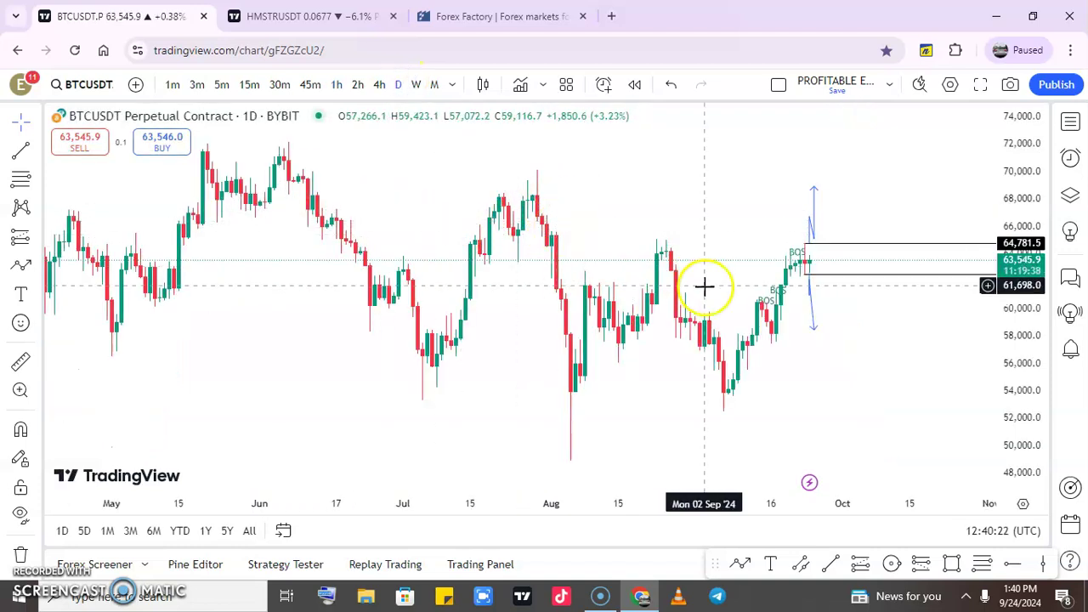
{"action": "scroll", "coordinate": [778, 294], "scroll_direction": "up", "scroll_amount": 5}
{"action": "left_click_drag", "start_coordinate": [757, 286], "coordinate": [519, 338]}
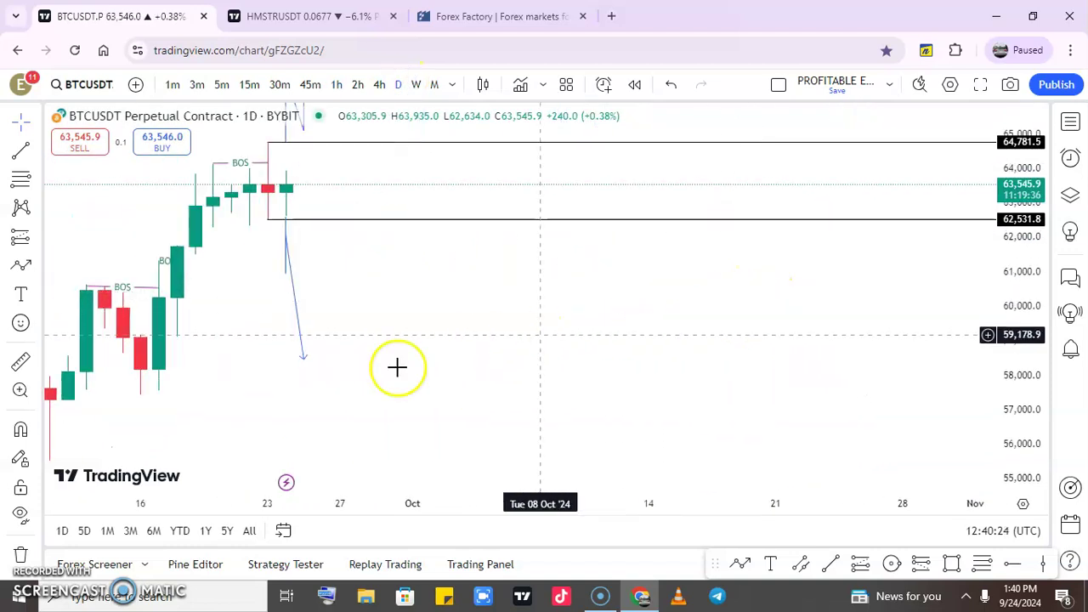
{"action": "left_click_drag", "start_coordinate": [381, 301], "coordinate": [578, 496]}
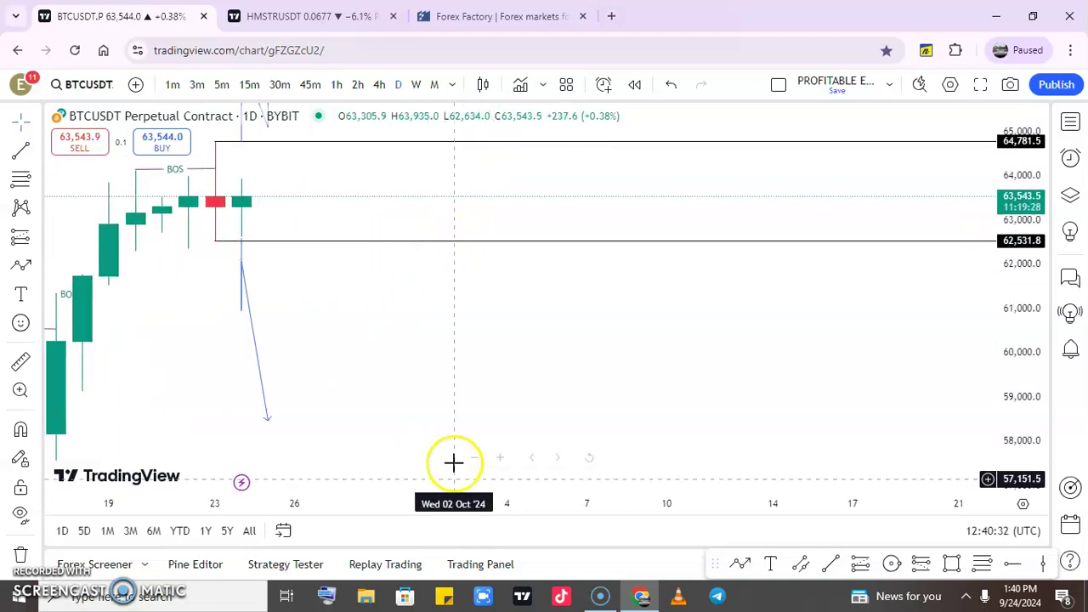
{"action": "left_click_drag", "start_coordinate": [410, 371], "coordinate": [568, 362]}
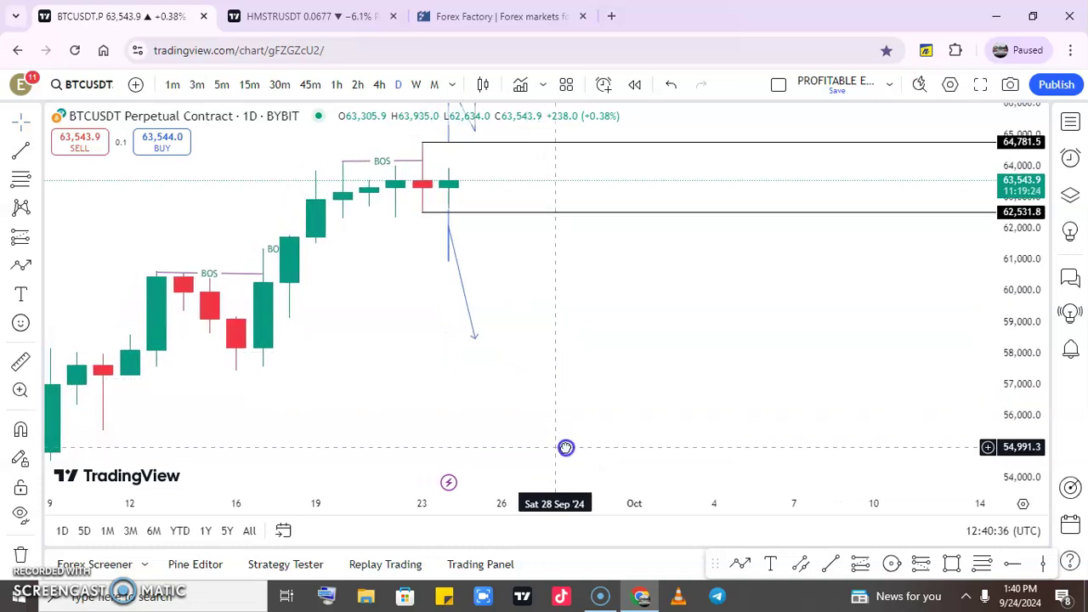
Return to 4h candles and fit the drawings in view from 18 Sep onward.
{"action": "left_click", "coordinate": [376, 87]}
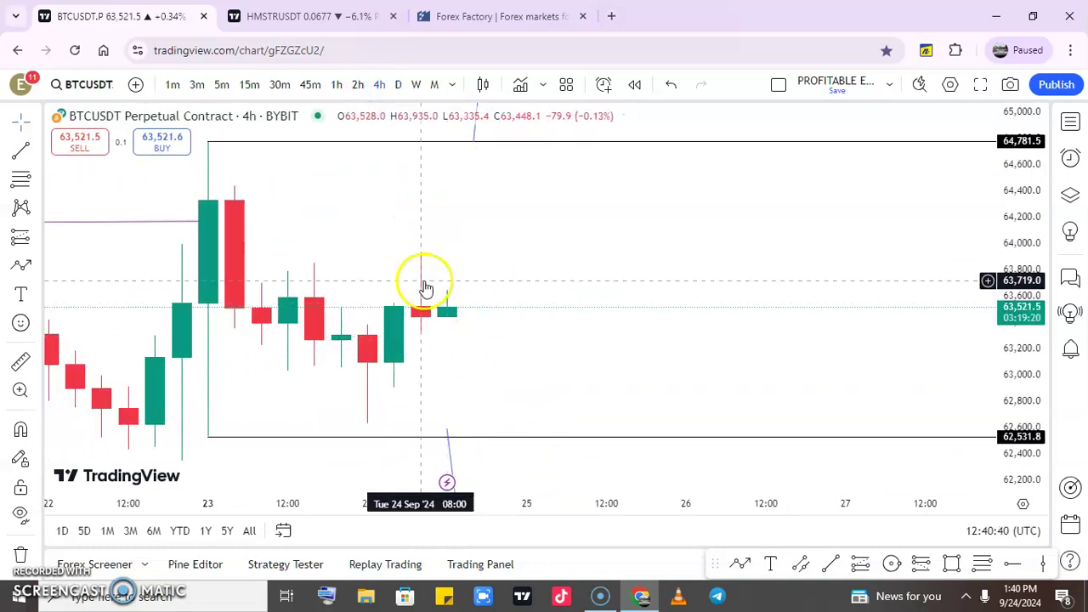
{"action": "scroll", "coordinate": [473, 259], "scroll_direction": "down", "scroll_amount": 3}
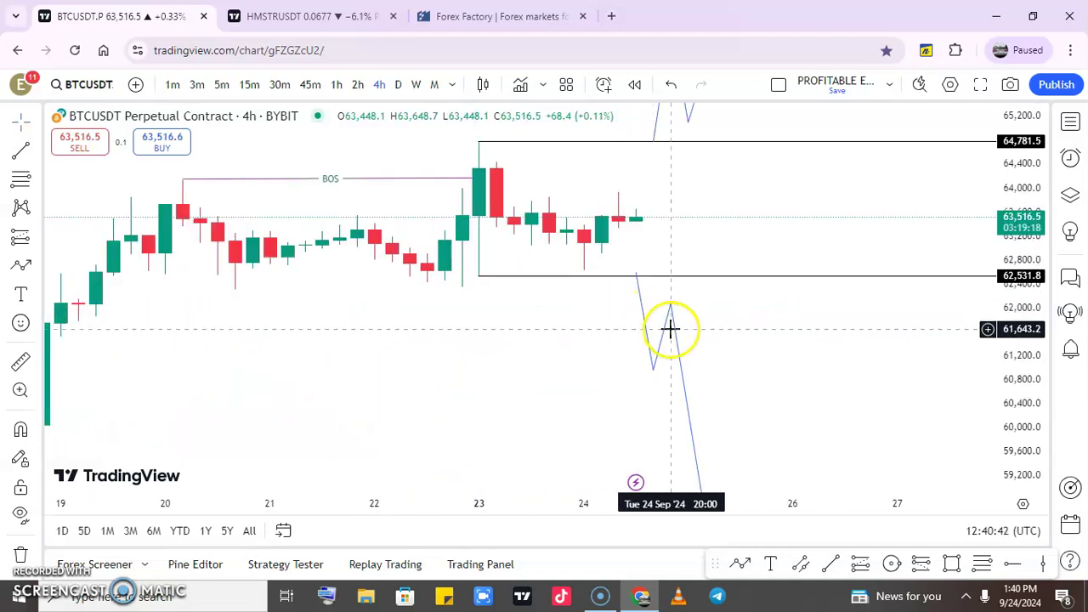
{"action": "mouse_move", "coordinate": [1030, 272]}
{"action": "left_mouse_down"}
{"action": "mouse_move", "coordinate": [1035, 291]}
{"action": "mouse_move", "coordinate": [1010, 296]}
{"action": "left_mouse_up"}
{"action": "scroll", "coordinate": [783, 307], "scroll_direction": "down", "scroll_amount": 10}
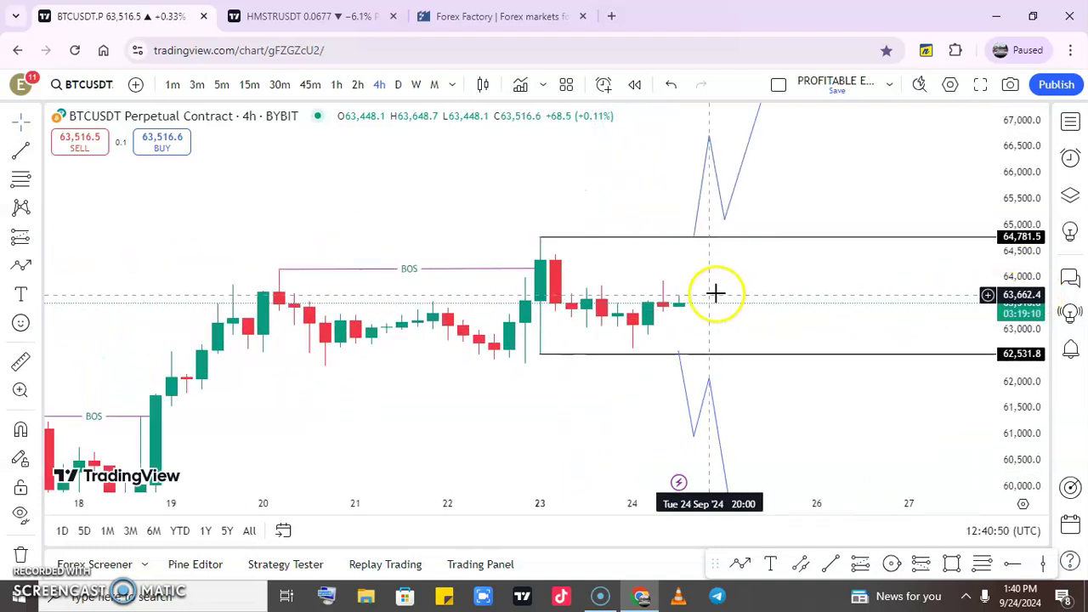
{"action": "left_click_drag", "start_coordinate": [484, 274], "coordinate": [301, 311]}
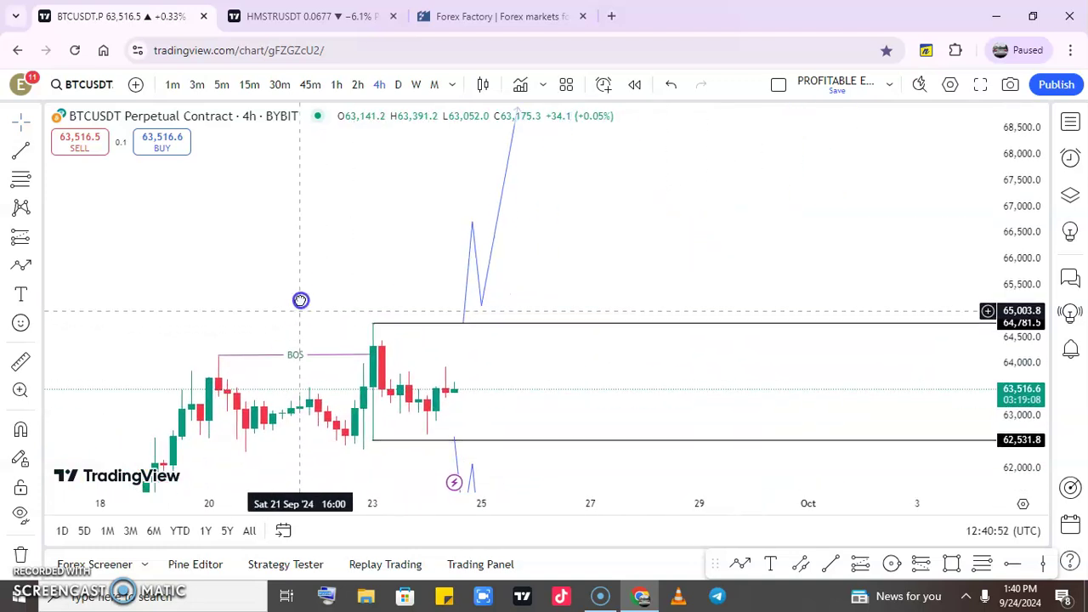